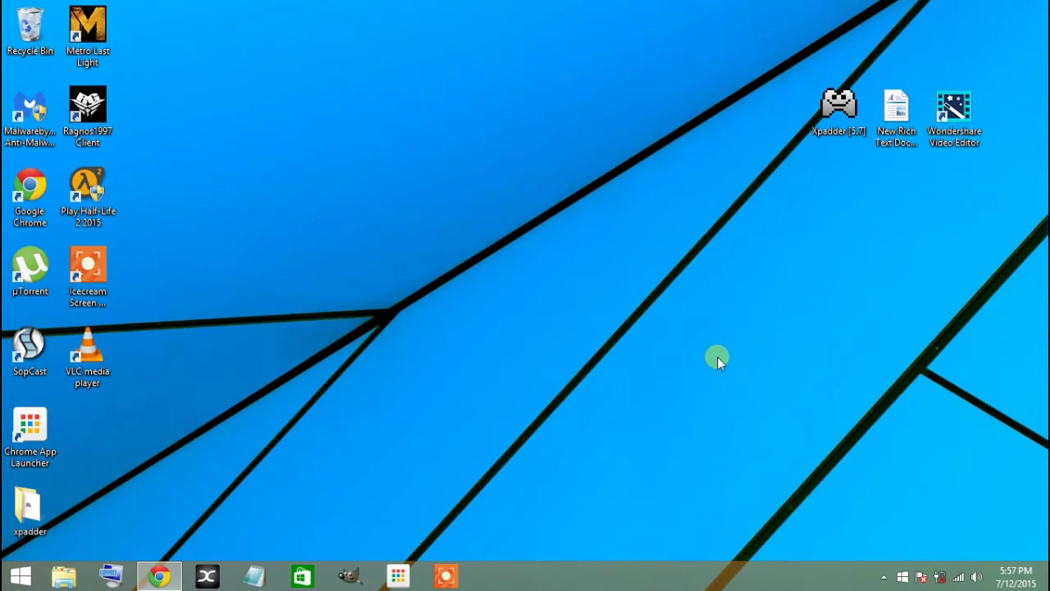
Refresh the desktop three times, then load the Simple Startup Password Web Store page in Chrome
right_click(145, 20)
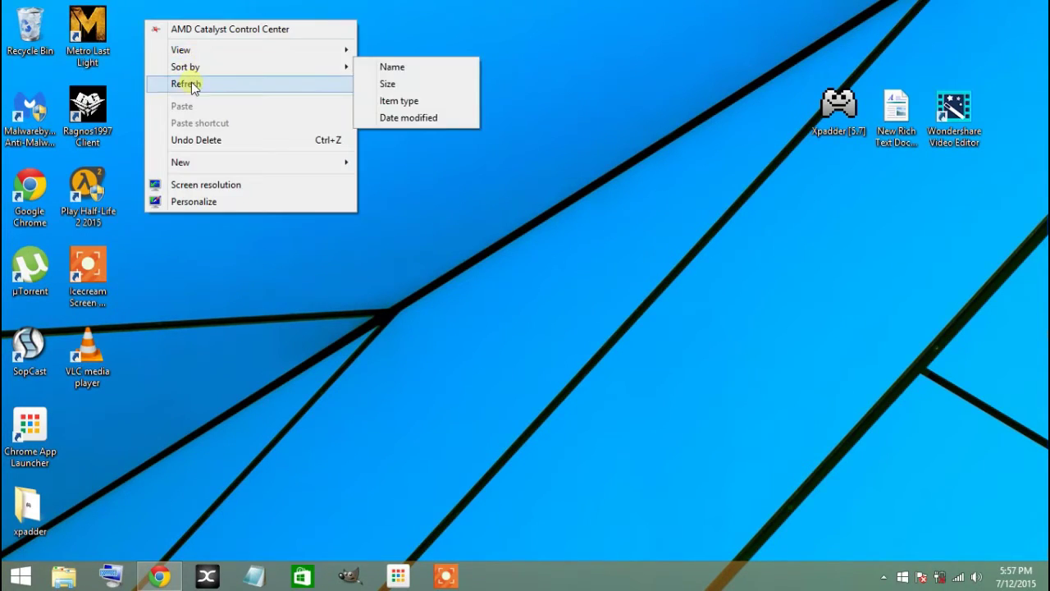
click(191, 84)
right_click(270, 66)
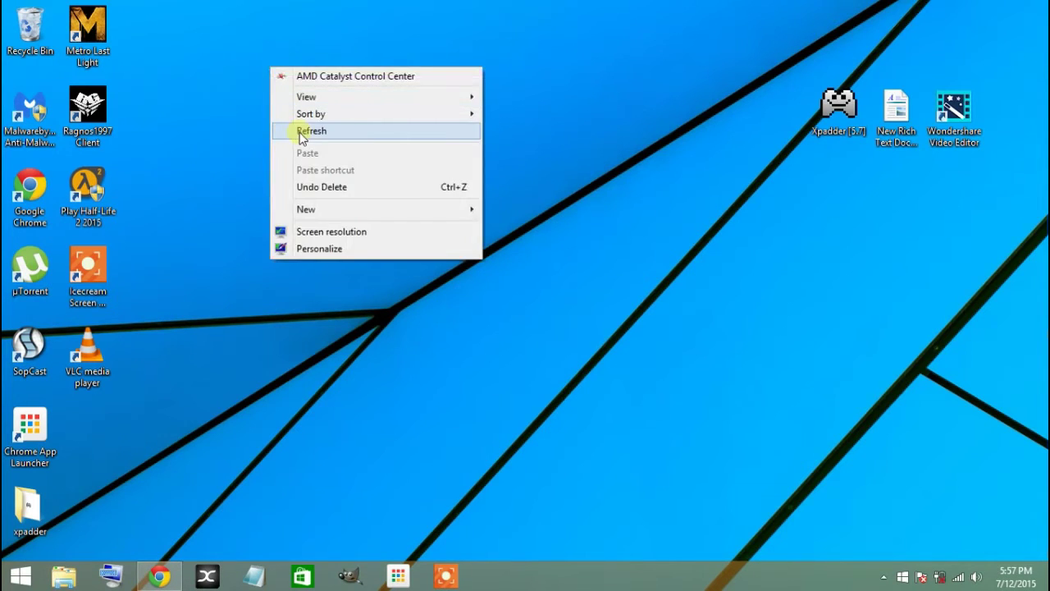
click(302, 133)
right_click(315, 108)
click(340, 174)
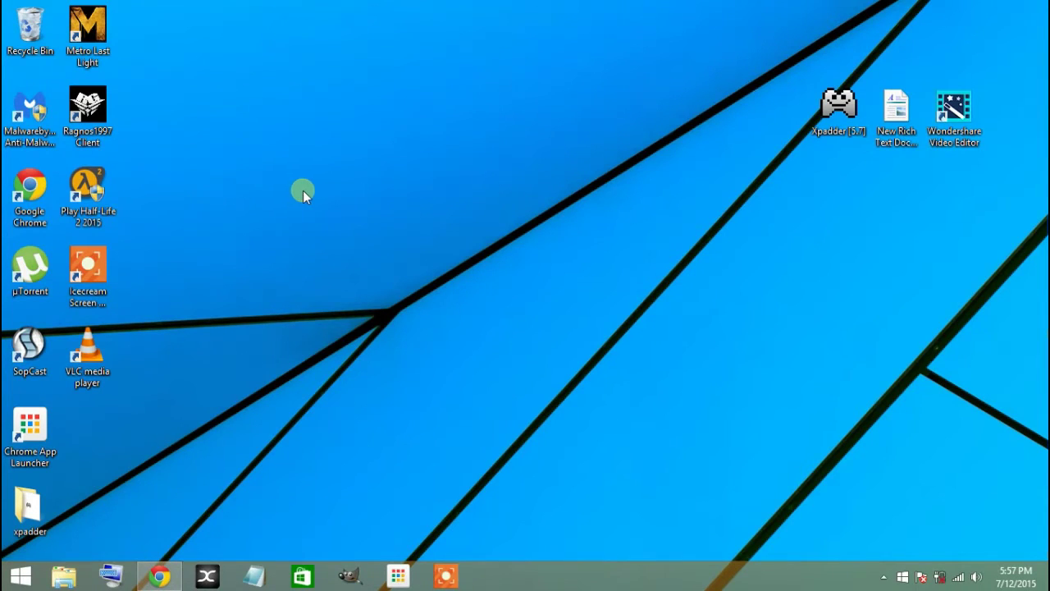
mouse_move(160, 576)
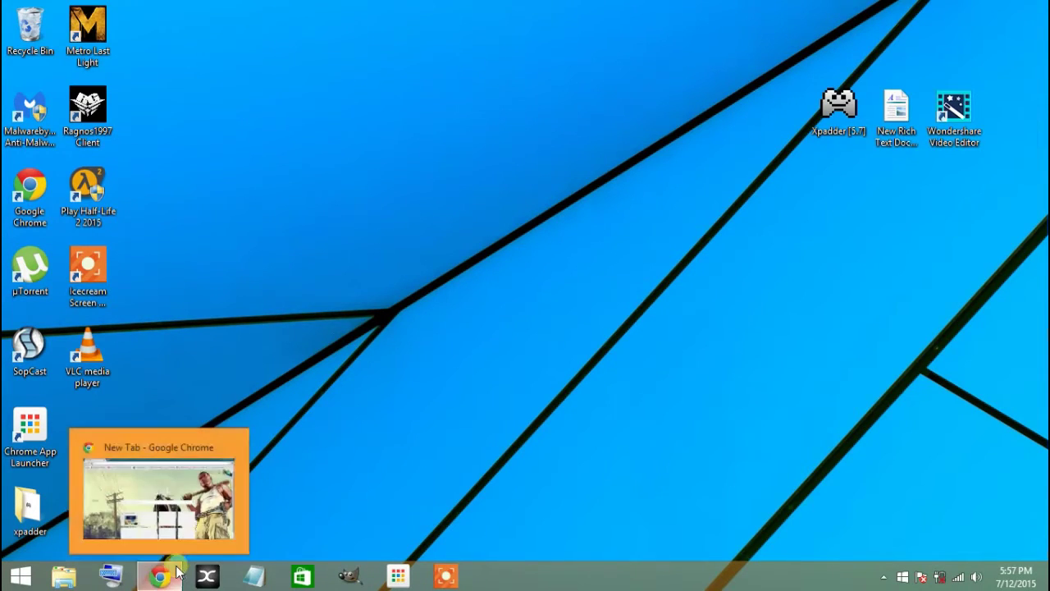
click(178, 572)
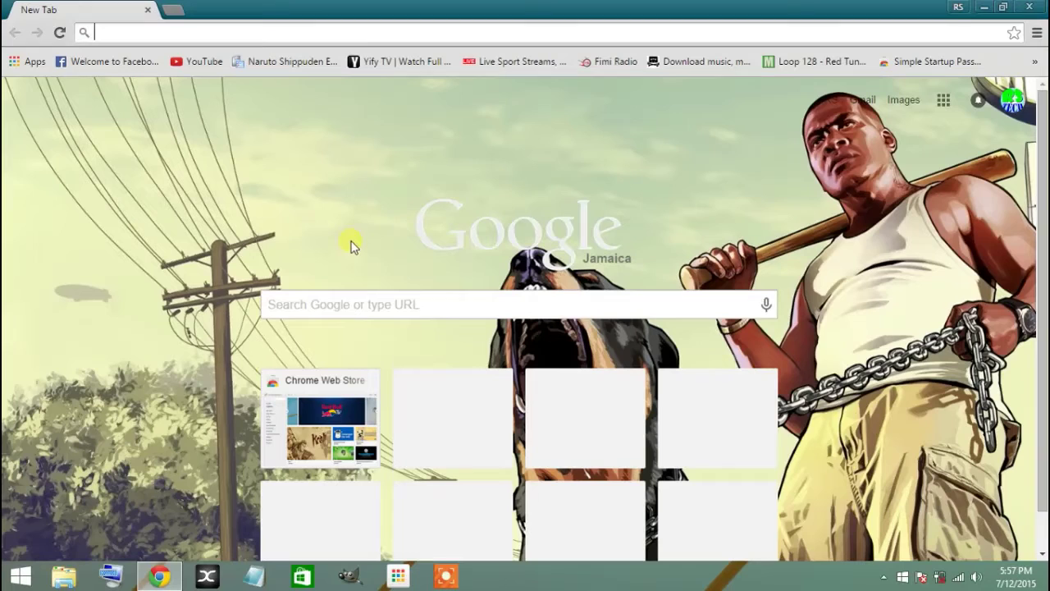
click(913, 66)
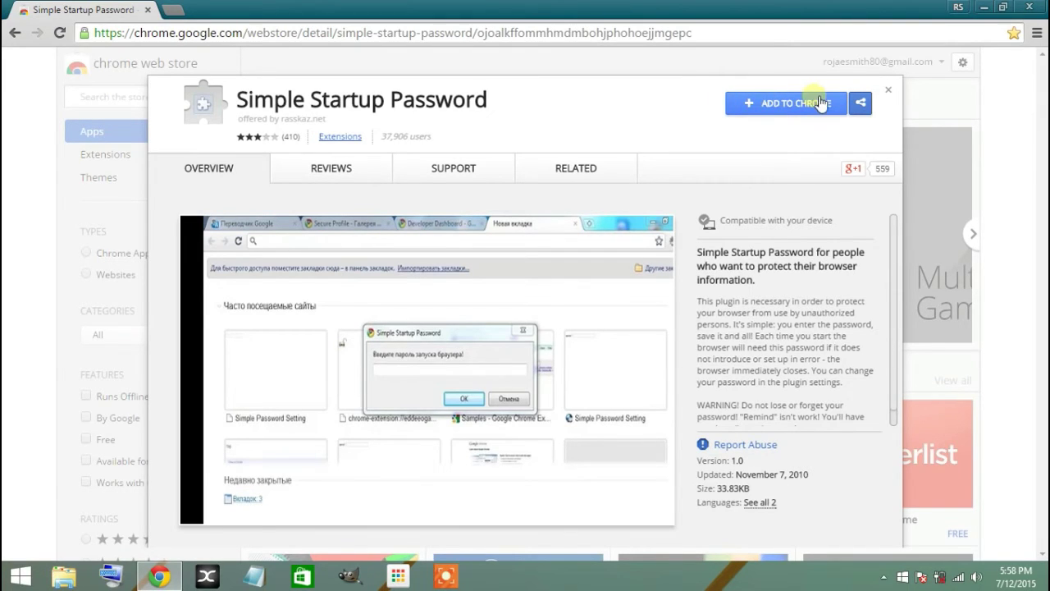
Add the Simple Startup Password extension to Chrome and confirm the Add extension prompt
click(794, 102)
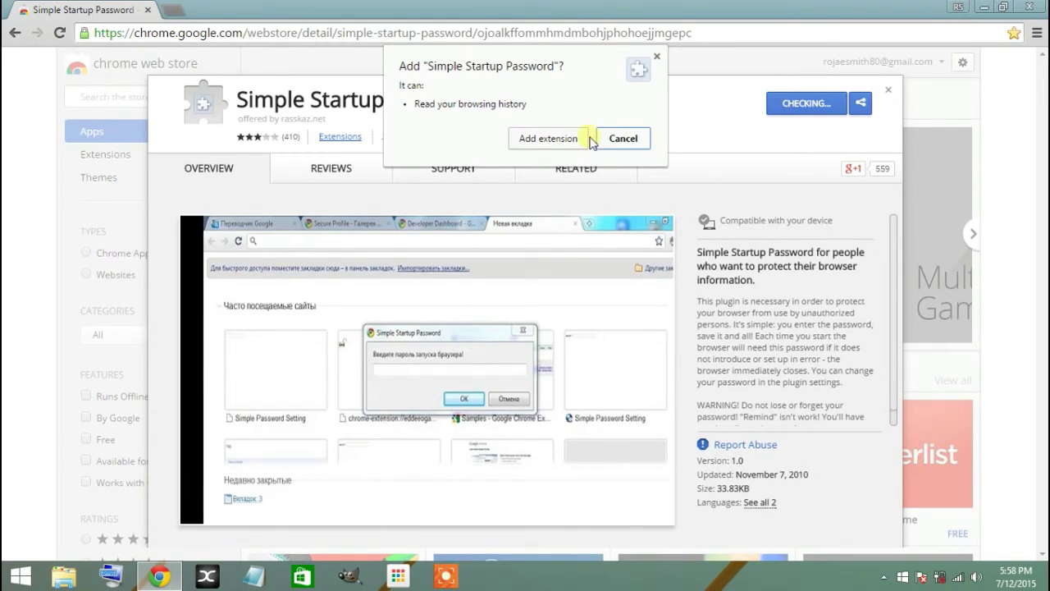
click(537, 140)
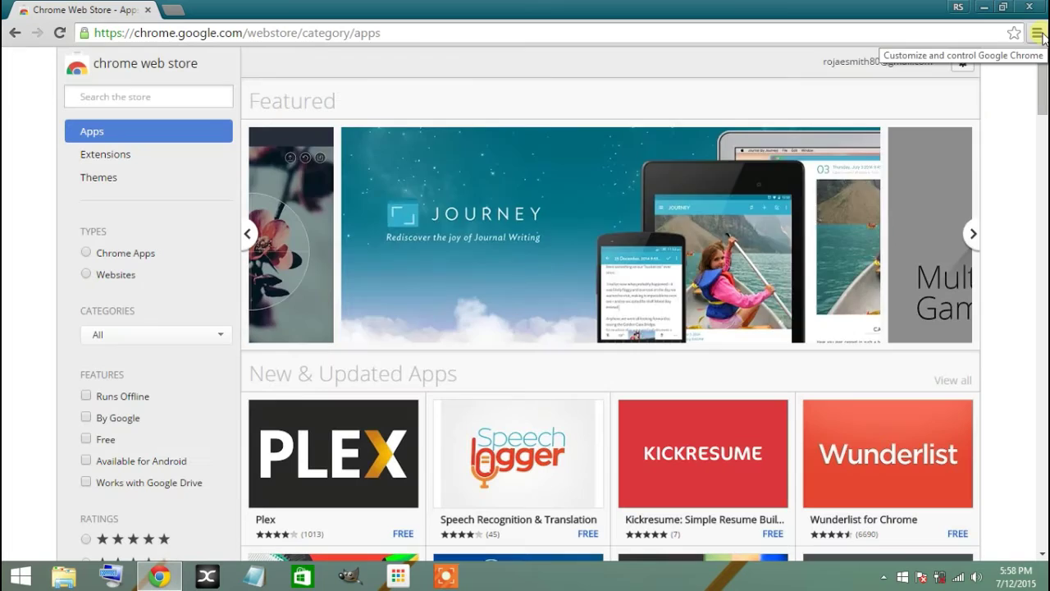
Go to Chrome's Extensions page and scroll down to Simple Startup Password
click(1037, 32)
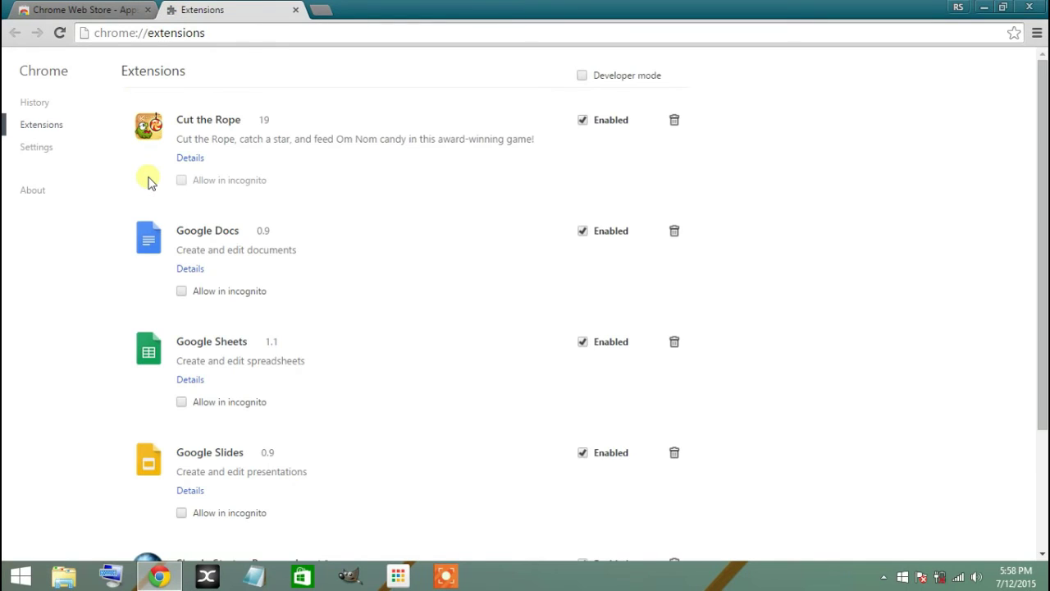
scroll(366, 188, down, 2)
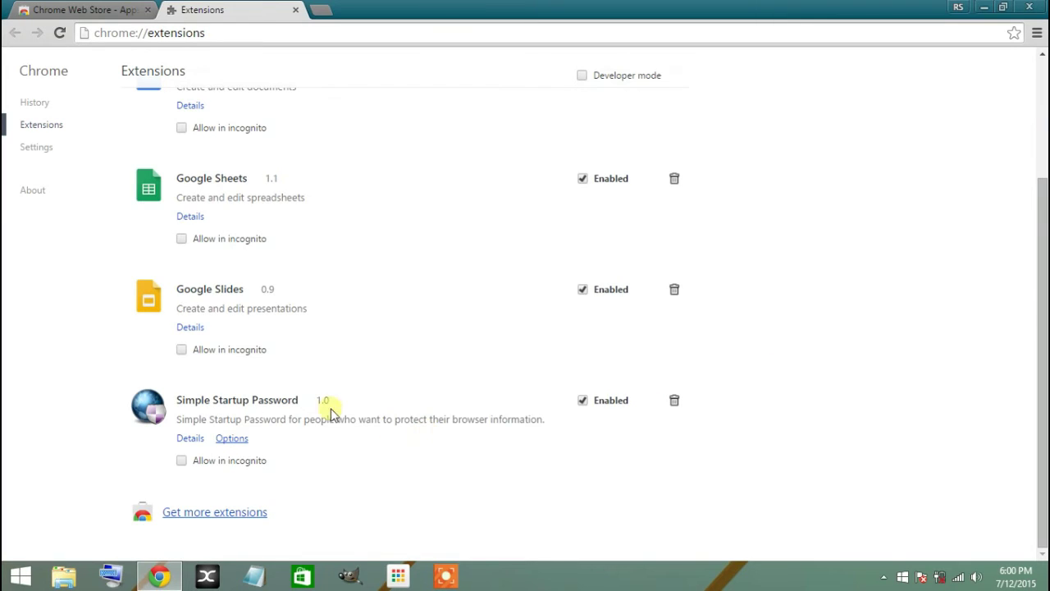
On Simple Startup Password's options page, enter a startup password, save it and dismiss the confirmation
click(232, 438)
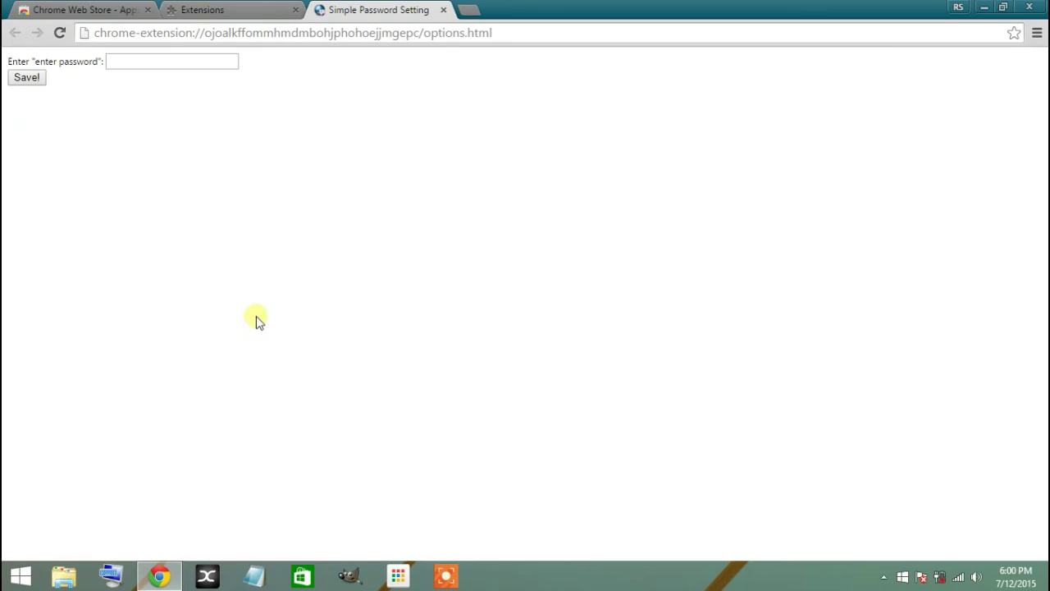
click(160, 62)
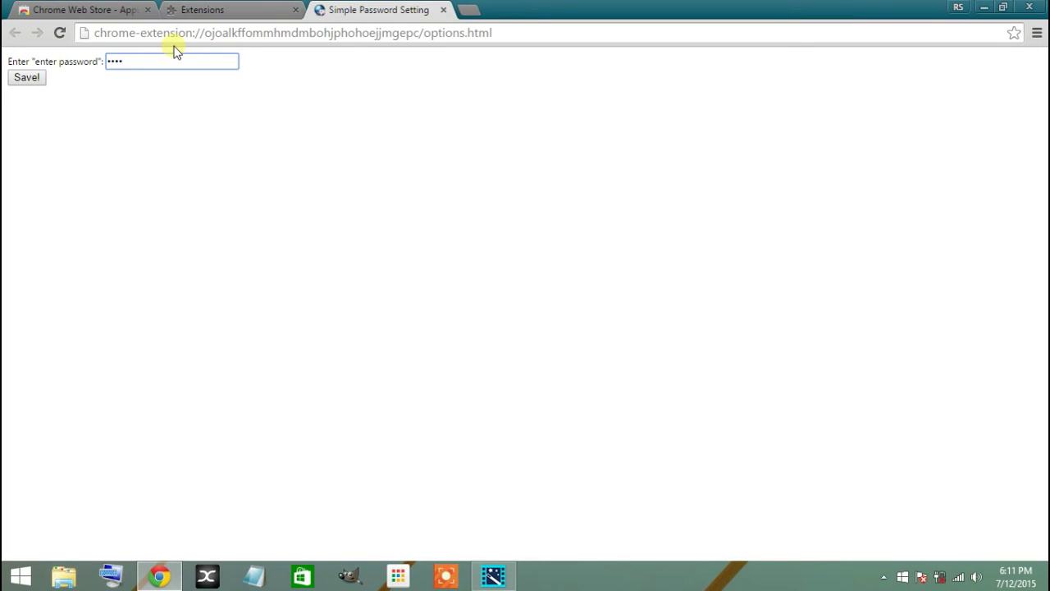
click(26, 78)
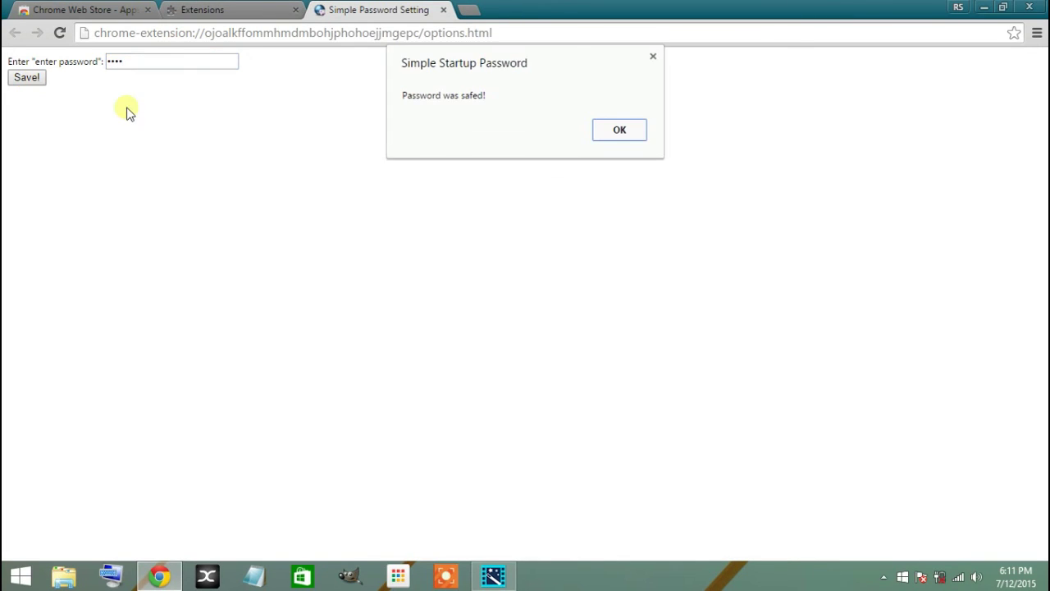
click(622, 131)
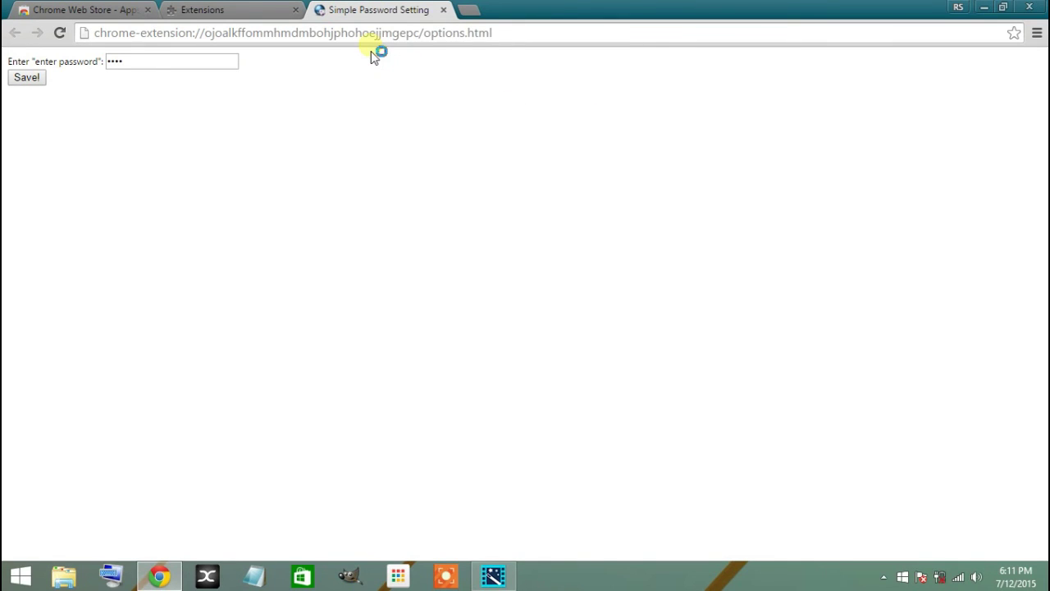